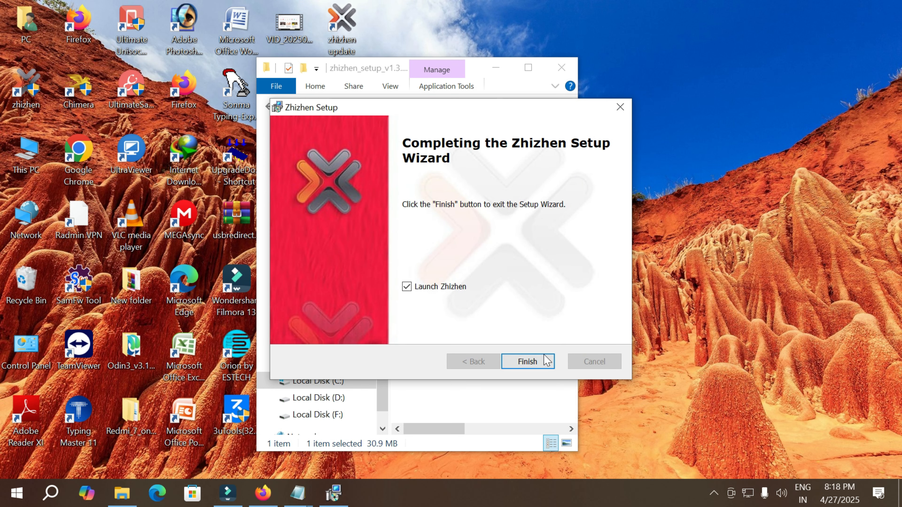
- Finish the Zhizhen installation, minimize the file window, and move the login window to the upper left
left_click(527, 361)
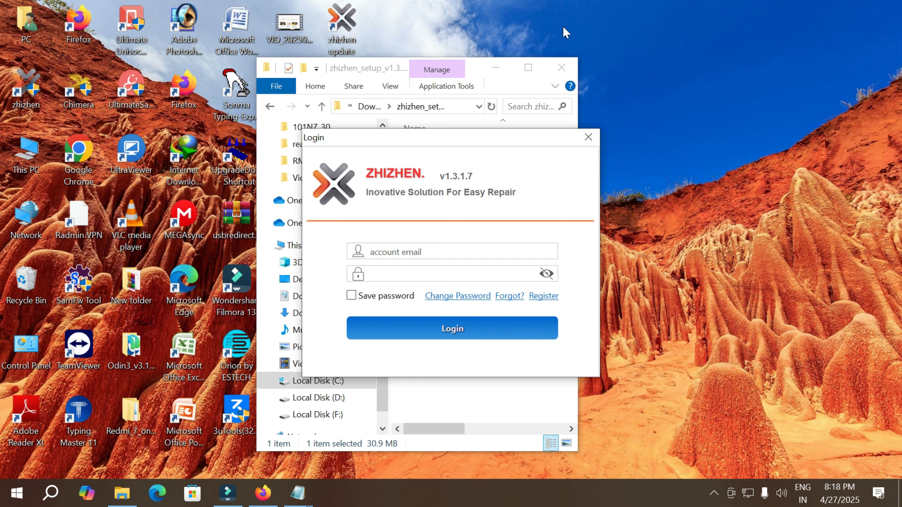
left_click(510, 65)
left_click(510, 65)
left_click_drag(469, 143, 321, 112)
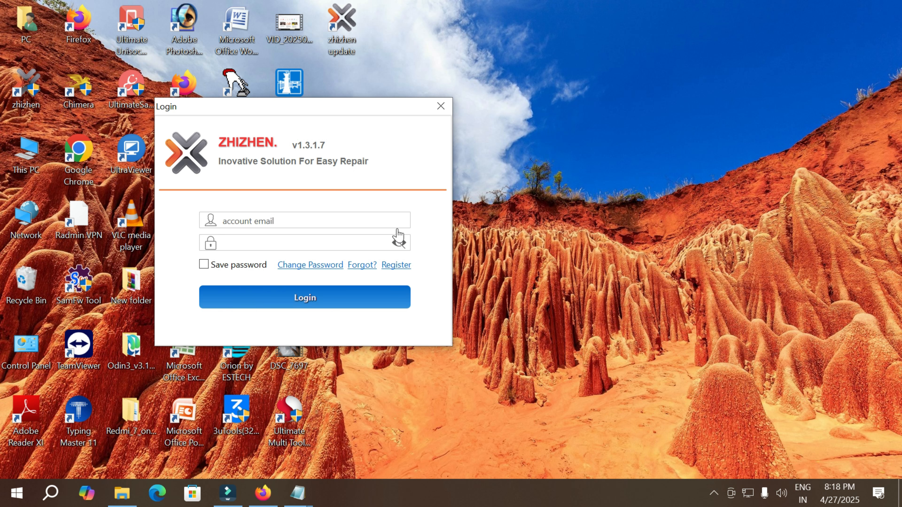
- Open the Register New Member form and place the saved notes beside it
left_click(398, 266)
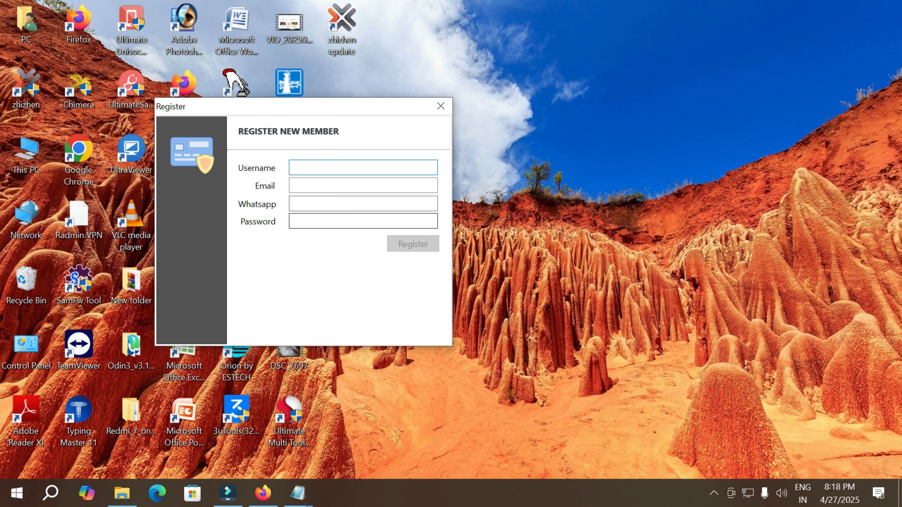
left_click(362, 221)
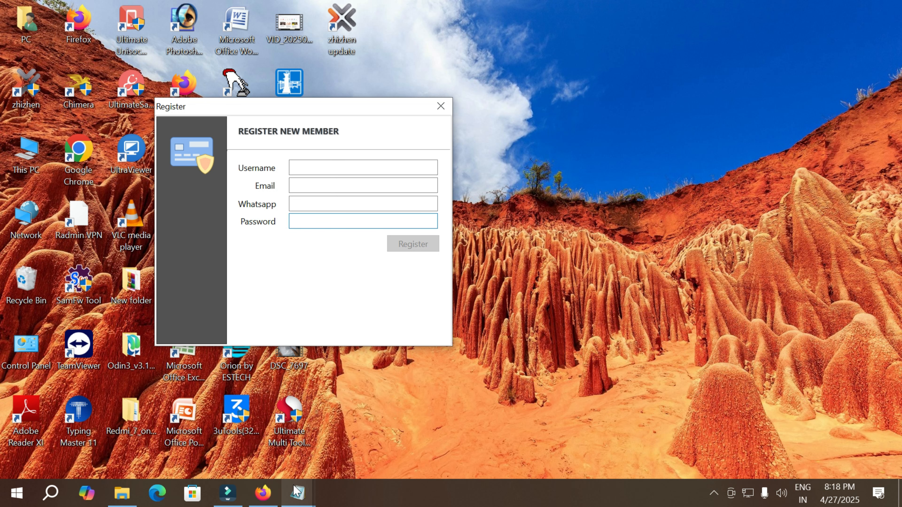
mouse_move(294, 492)
left_click(272, 461)
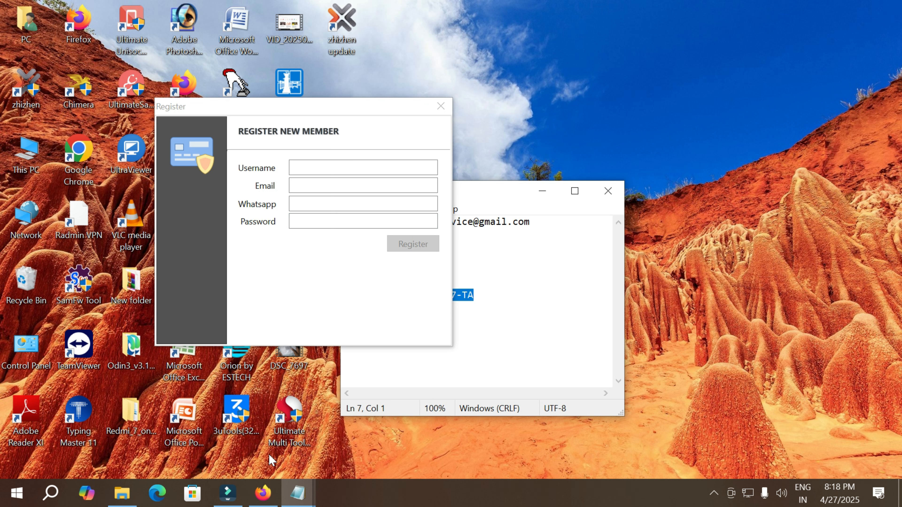
left_click_drag(507, 197, 679, 125)
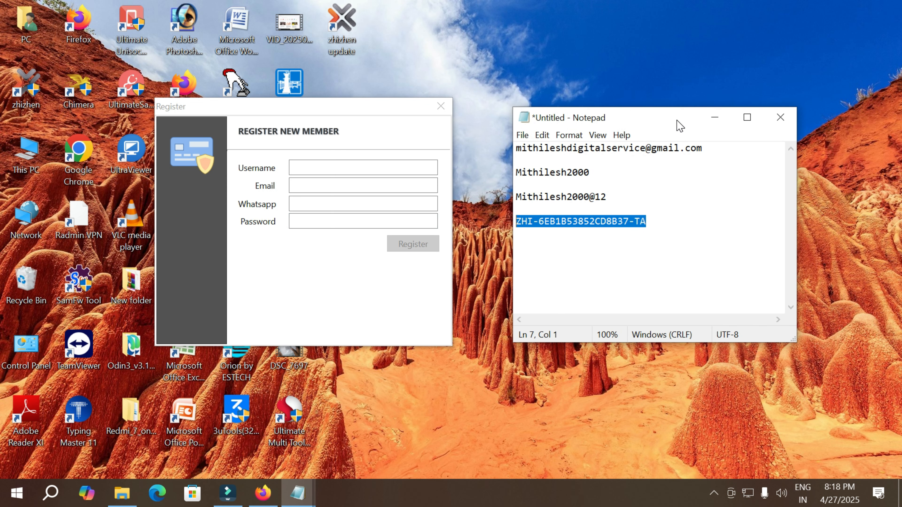
left_click(299, 180)
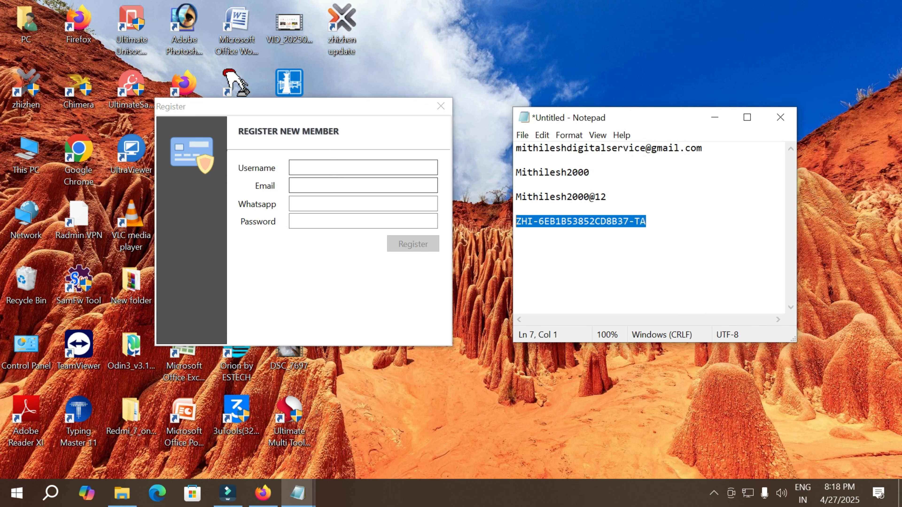
- Copy the saved username from the notes into the form's Username field
left_click_drag(590, 173, 516, 172)
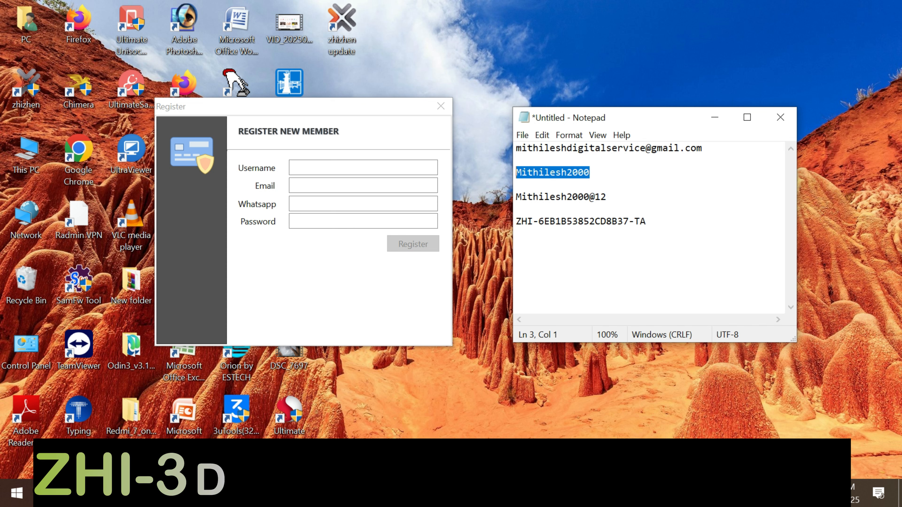
right_click(529, 172)
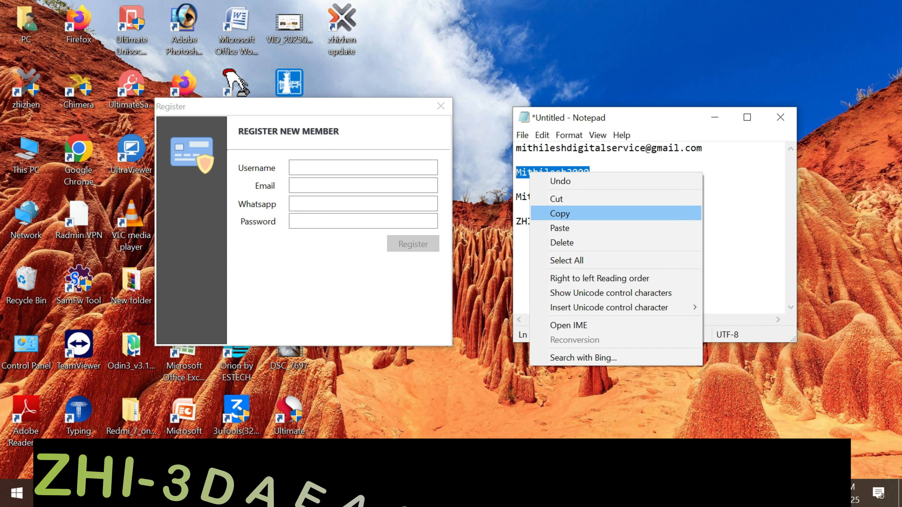
left_click(559, 213)
right_click(347, 167)
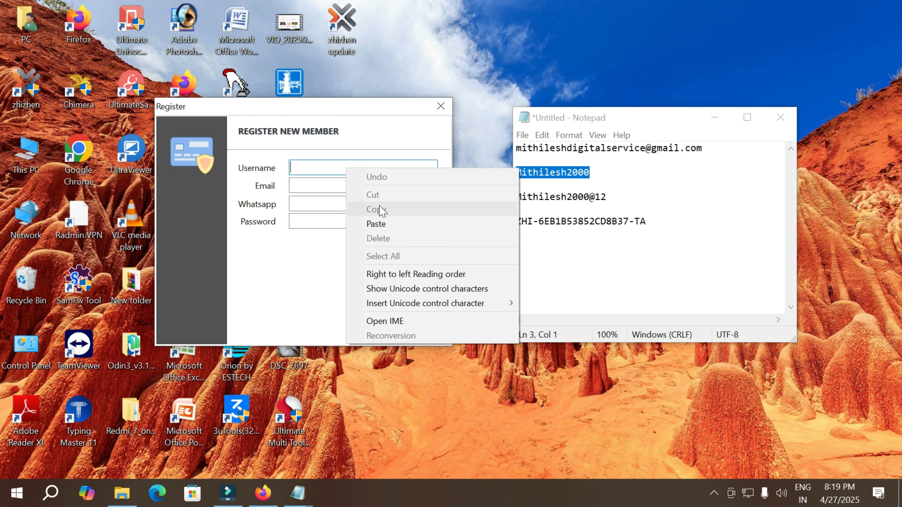
left_click(375, 224)
key("Tab")
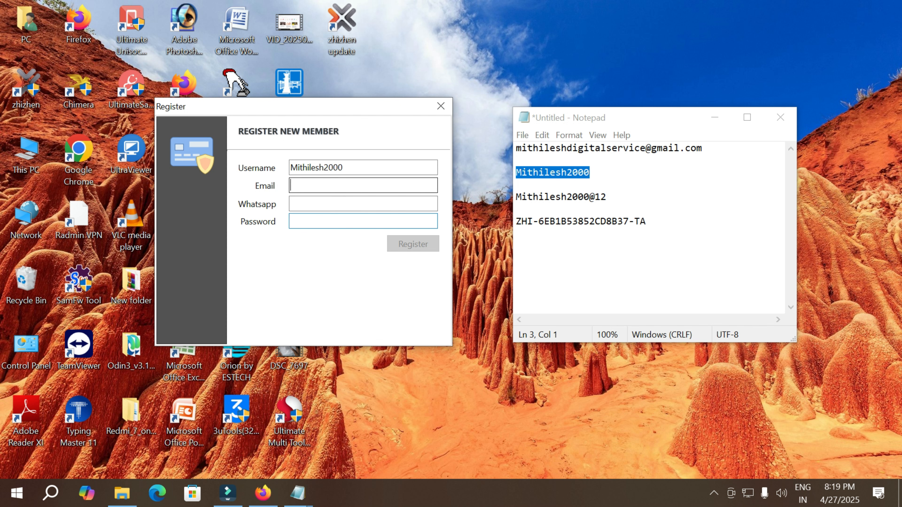
- Paste the saved email address into the Email field and enter the WhatsApp number
left_click(584, 148)
double_click(585, 149)
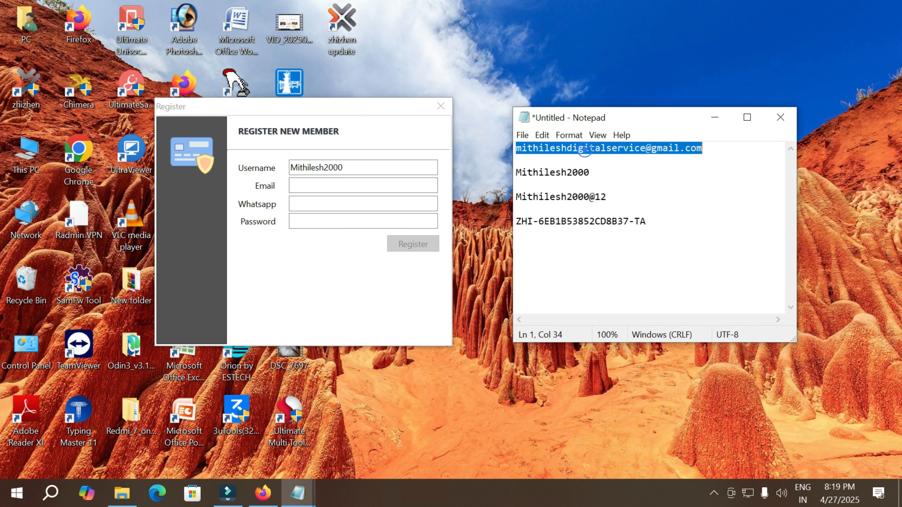
right_click(639, 148)
left_click(661, 189)
left_click(660, 189)
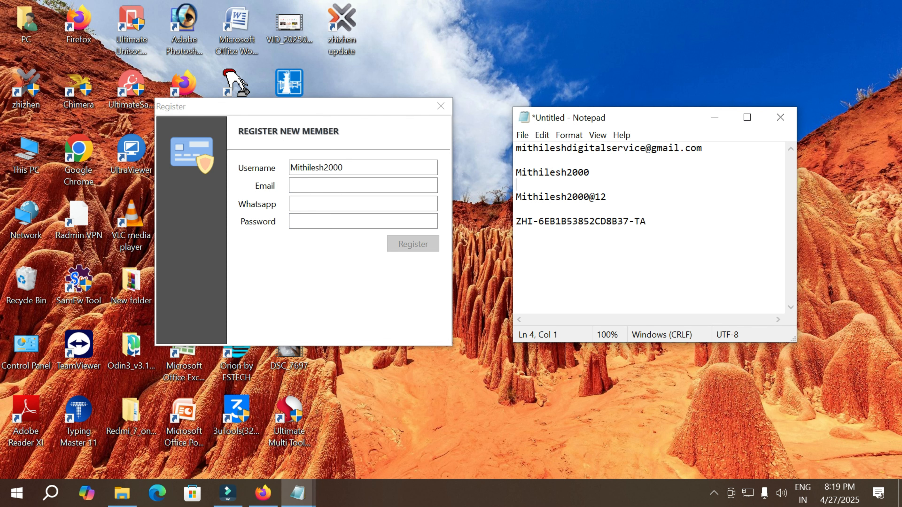
left_click(334, 185)
right_click(334, 185)
left_click(364, 237)
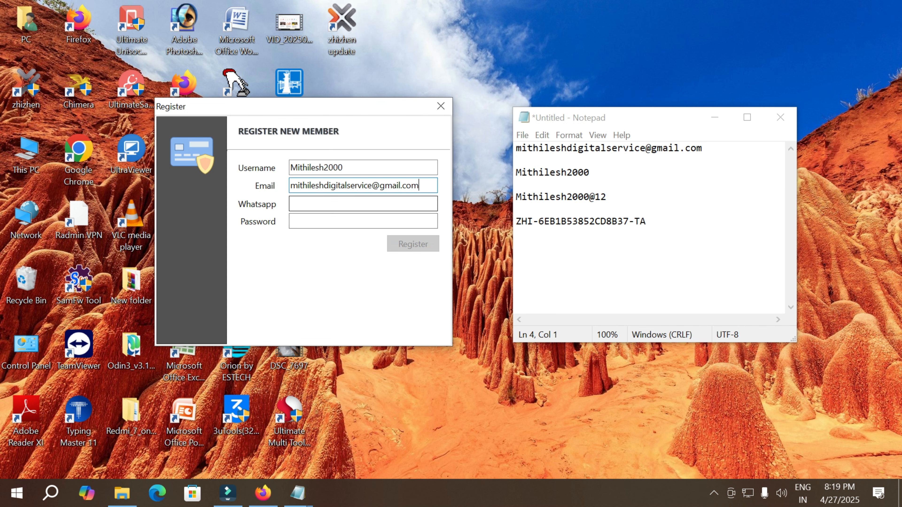
key("Tab")
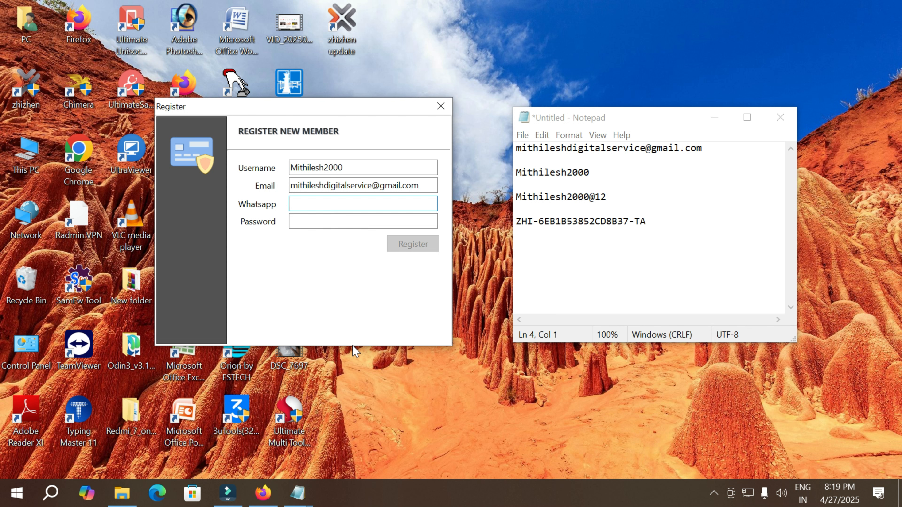
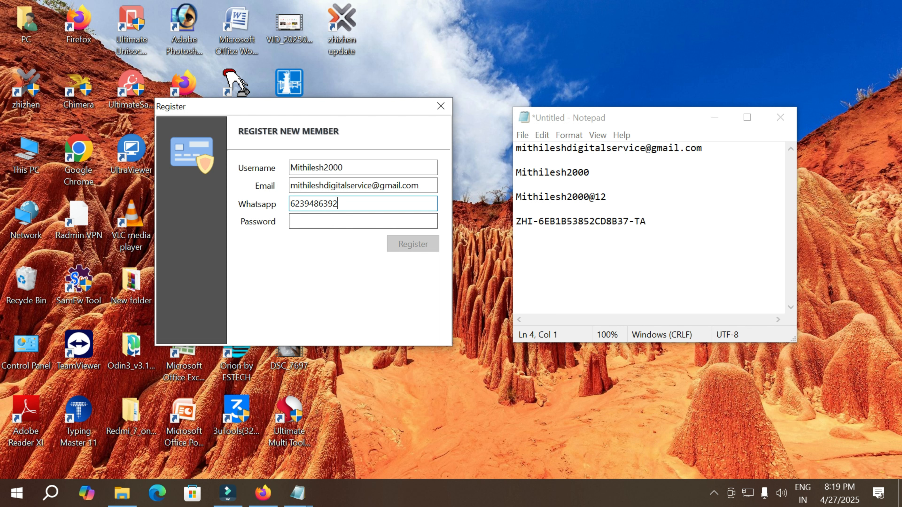
- Copy the password line from the notes and paste it into the Password field
left_click(291, 221)
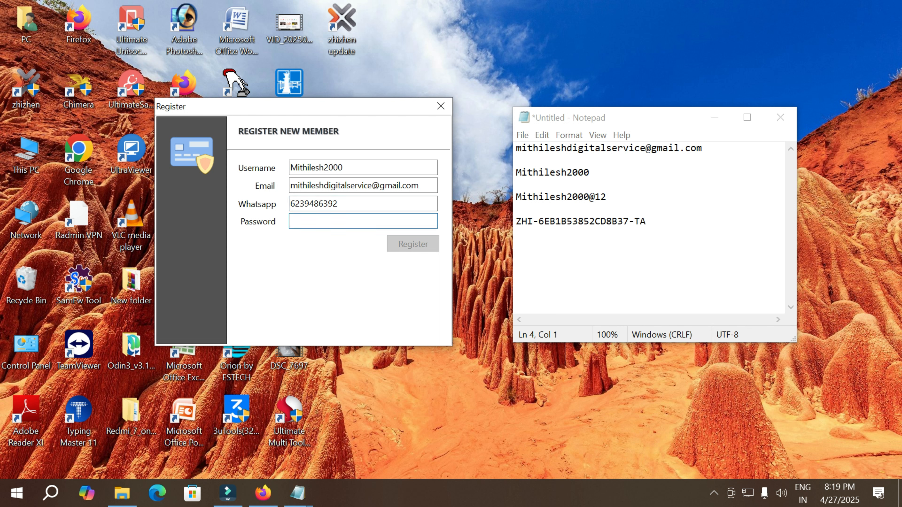
left_click_drag(609, 197, 500, 204)
right_click(543, 199)
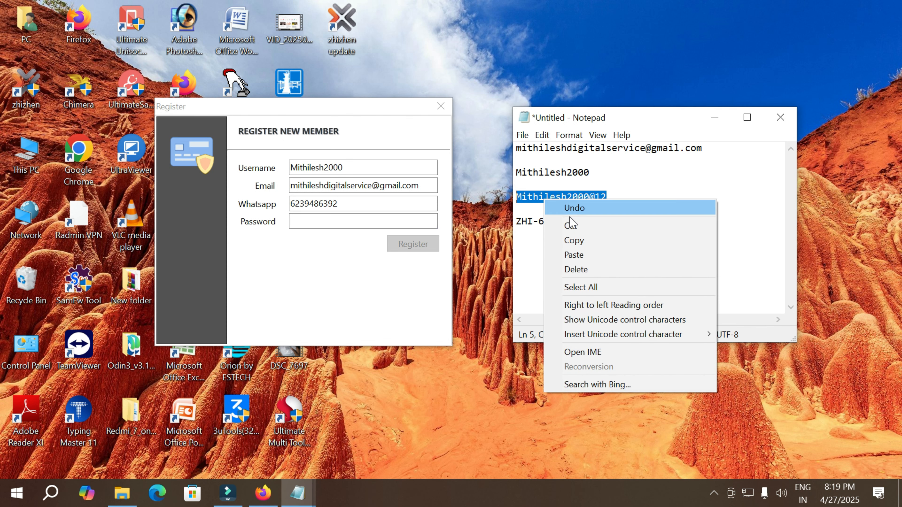
left_click(574, 241)
right_click(306, 220)
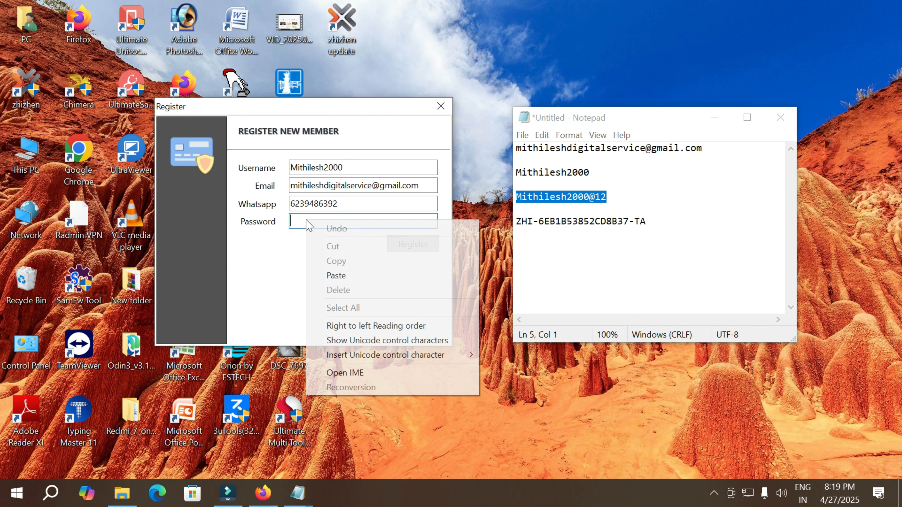
left_click(336, 276)
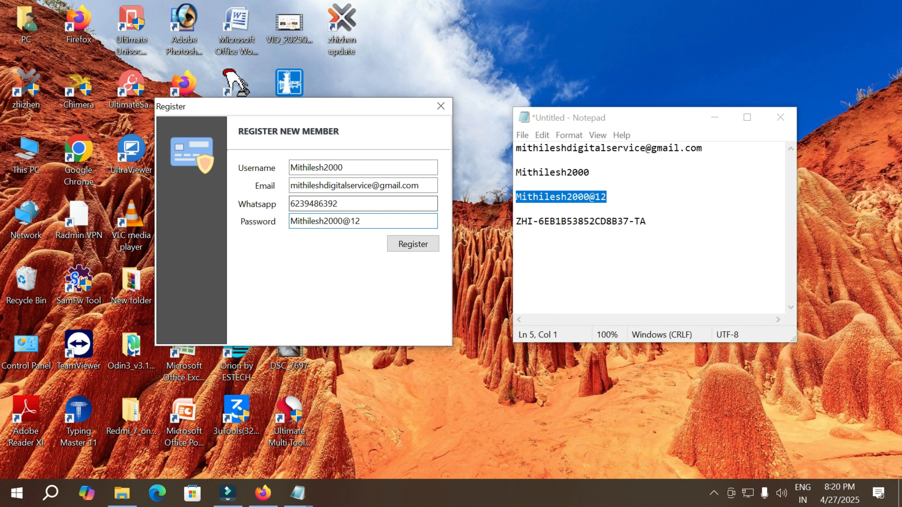
- Submit the registration form with Register and minimize the notes window
left_click(413, 244)
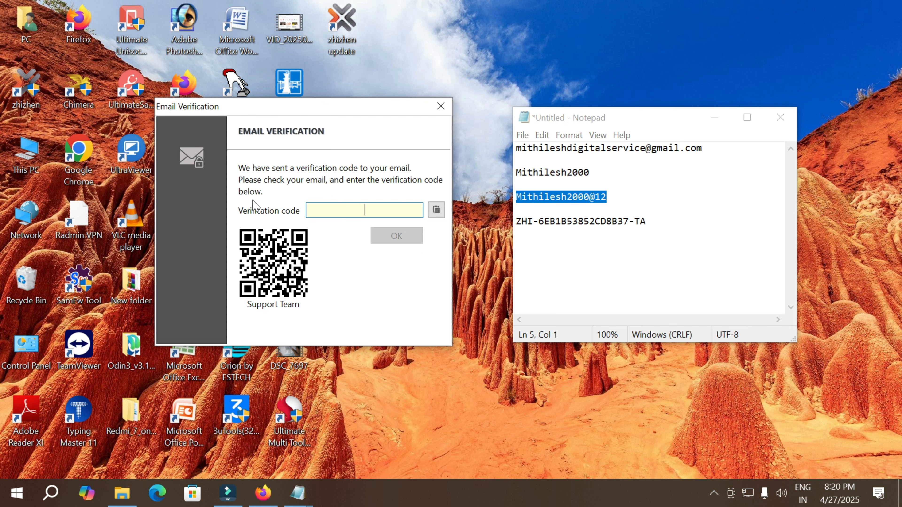
left_click(723, 119)
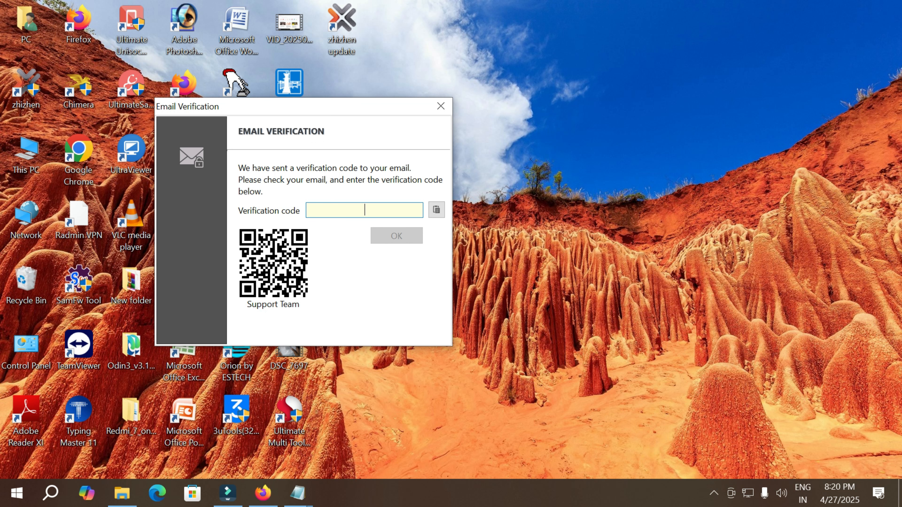
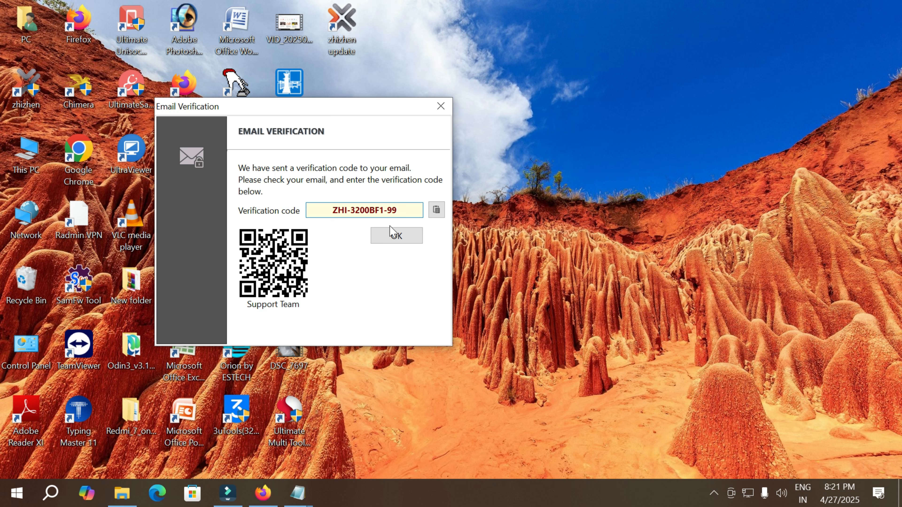
- Bring the saved notes back to the front and confirm the verification code with OK
mouse_move(308, 492)
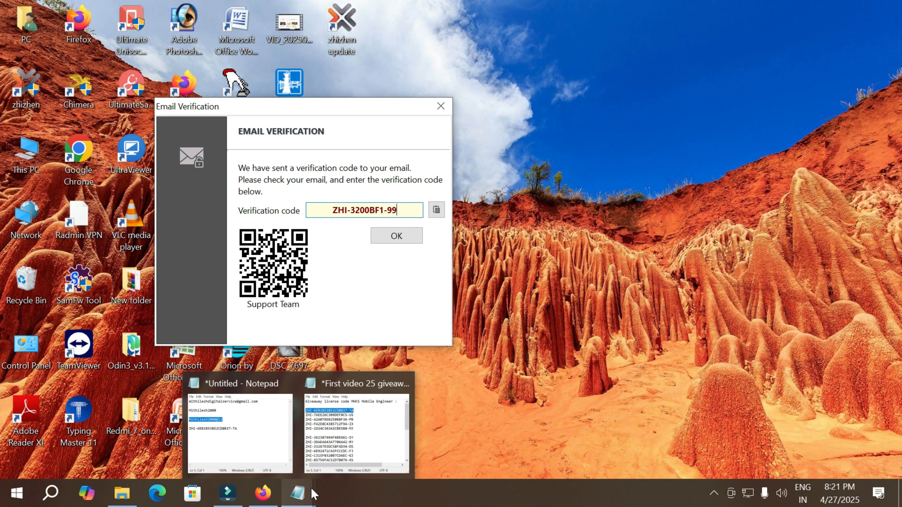
left_click(289, 456)
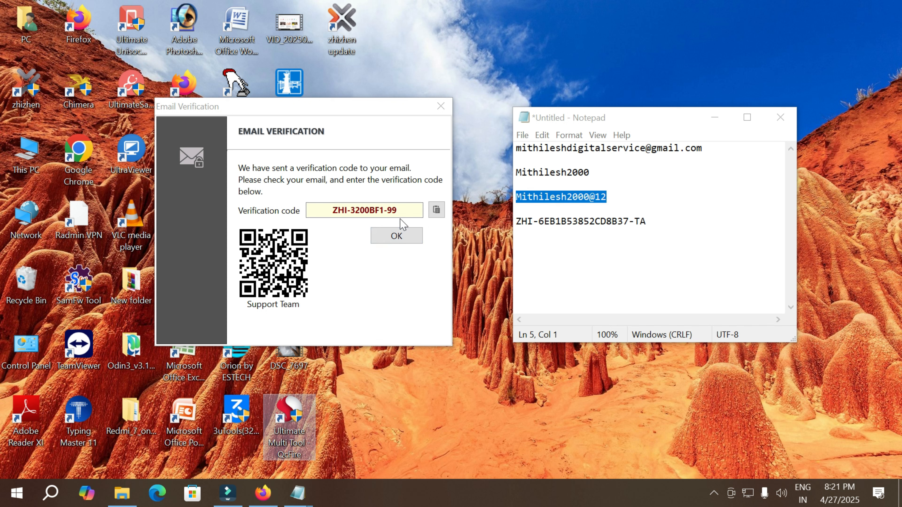
left_click(392, 240)
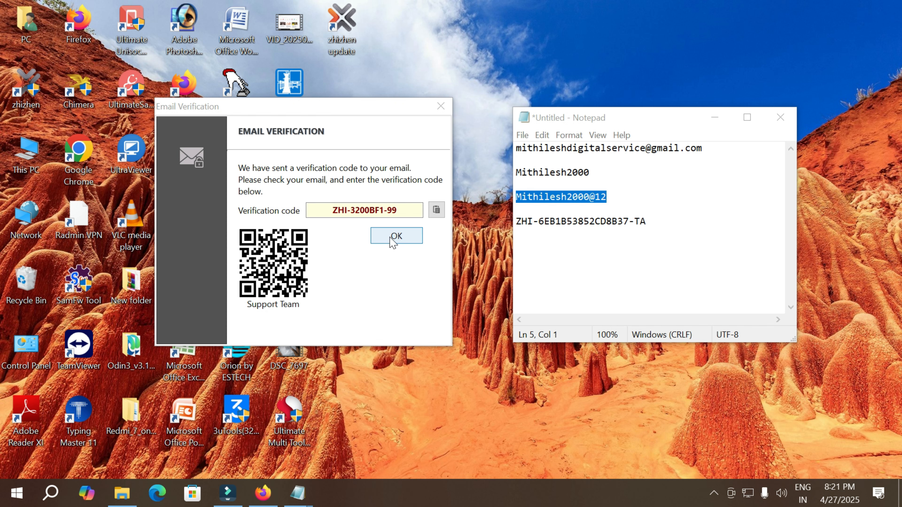